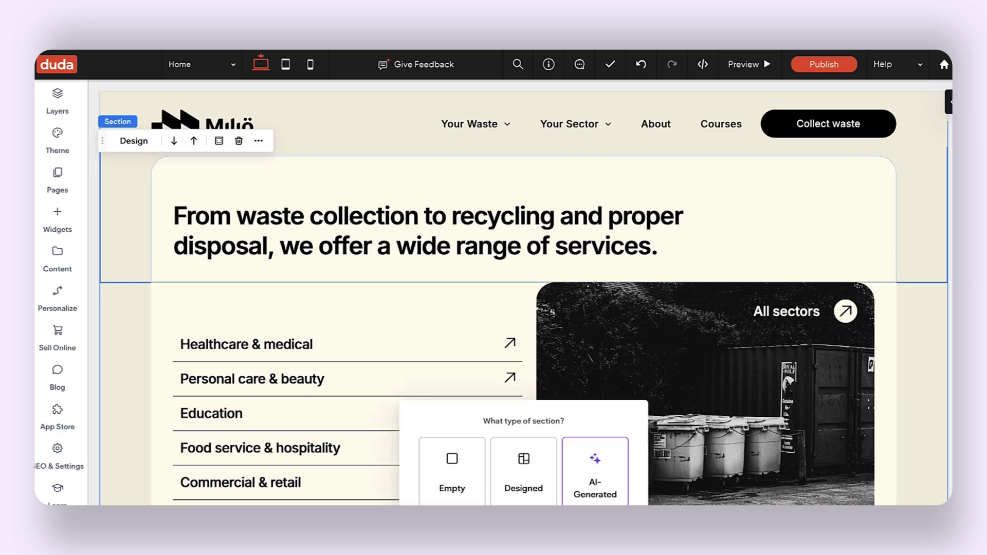
Add an Empty section and delete its right-hand column, leaving one column selected.
click(457, 483)
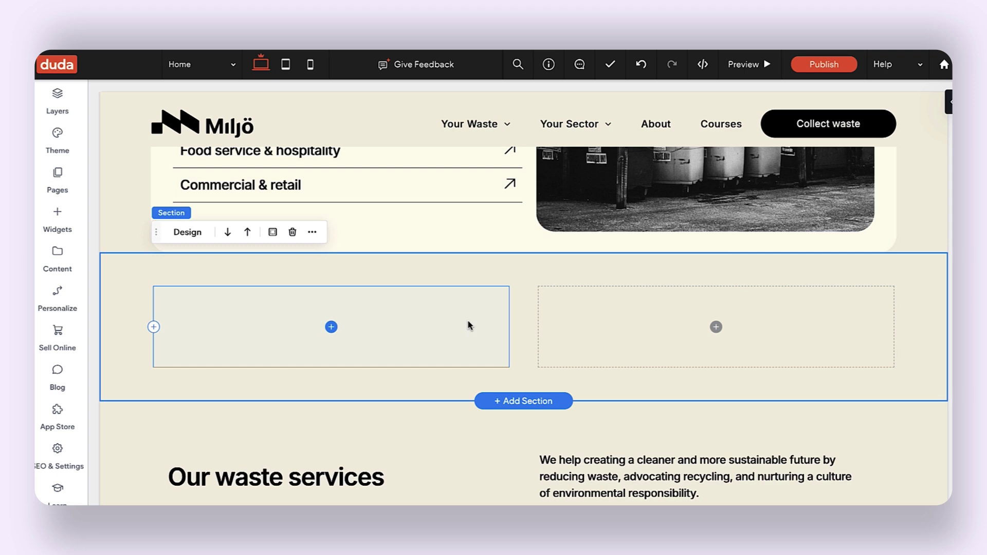
click(687, 326)
click(737, 266)
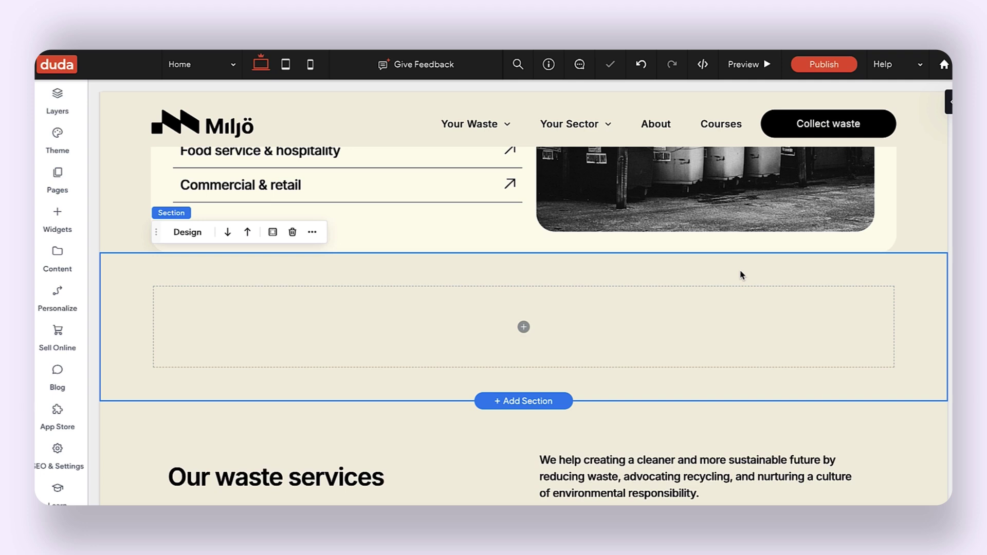
click(677, 327)
Open the Column Design panel for the new section's empty column.
click(187, 266)
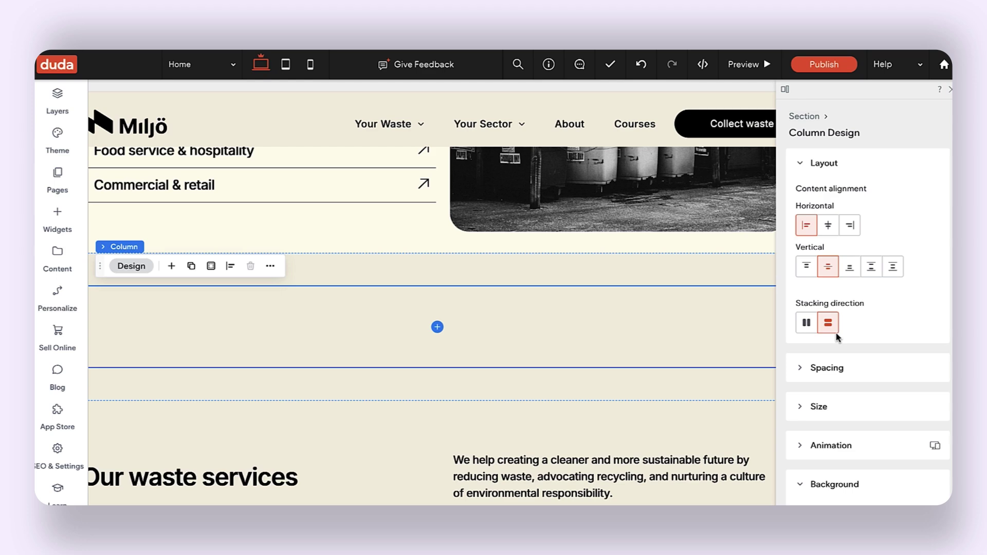
scroll(748, 319, up, 5)
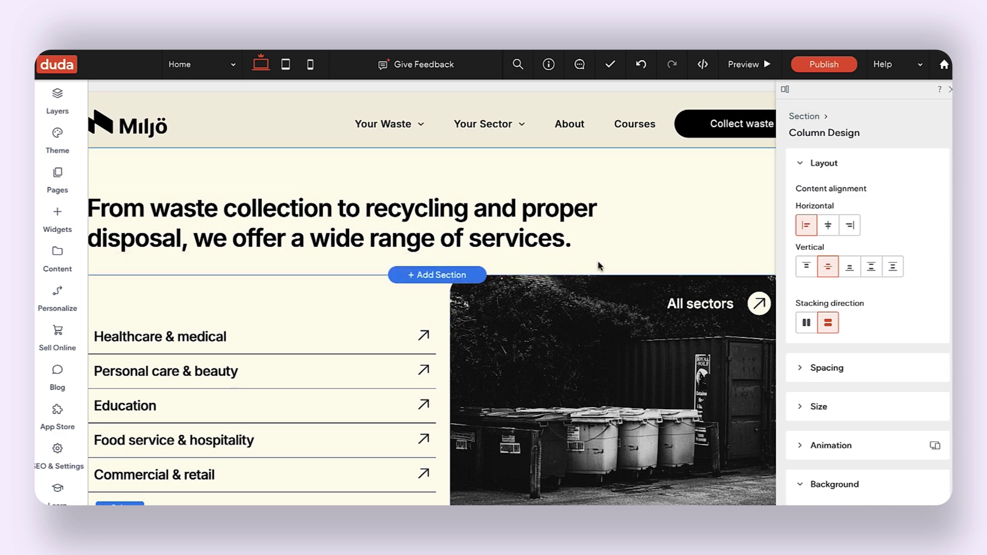
scroll(598, 265, down, 2)
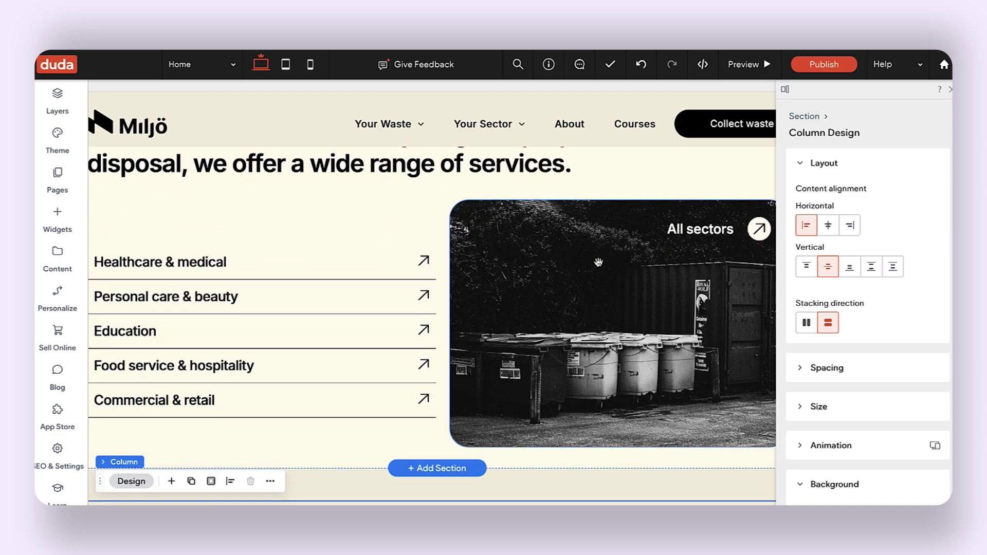
scroll(598, 262, down, 1)
scroll(598, 263, up, 2)
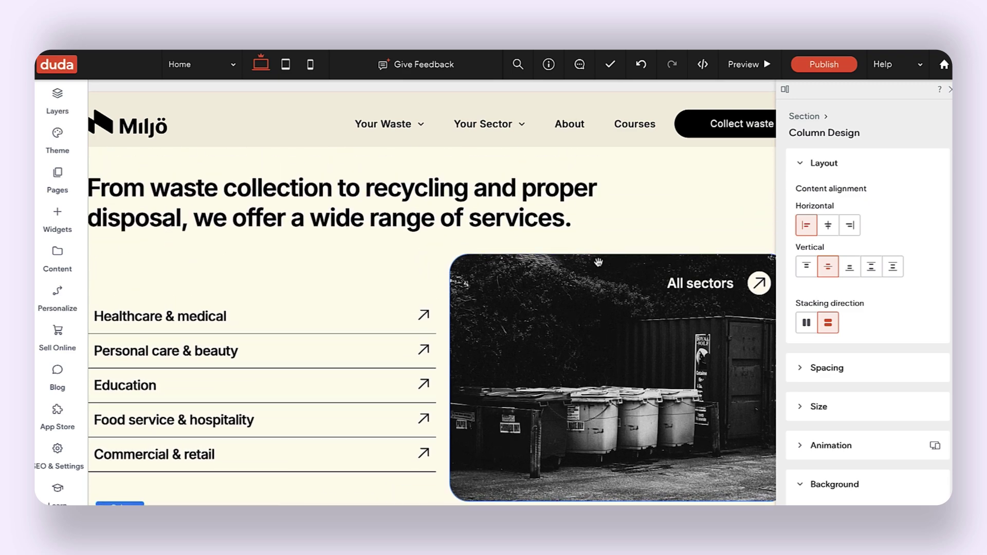
Copy the 'From waste collection to recycling…' headline and paste it into the new column.
right_click(491, 215)
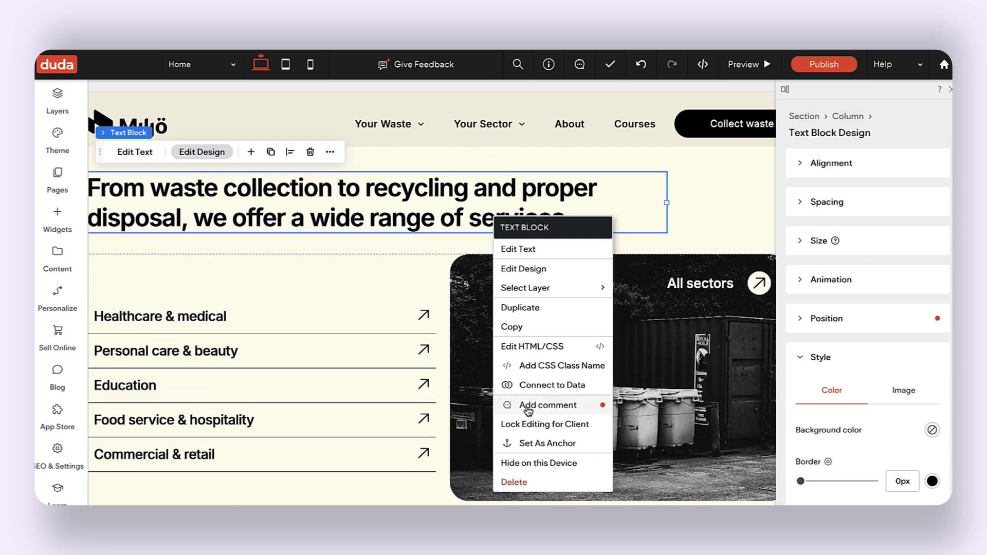
click(541, 327)
scroll(540, 337, down, 5)
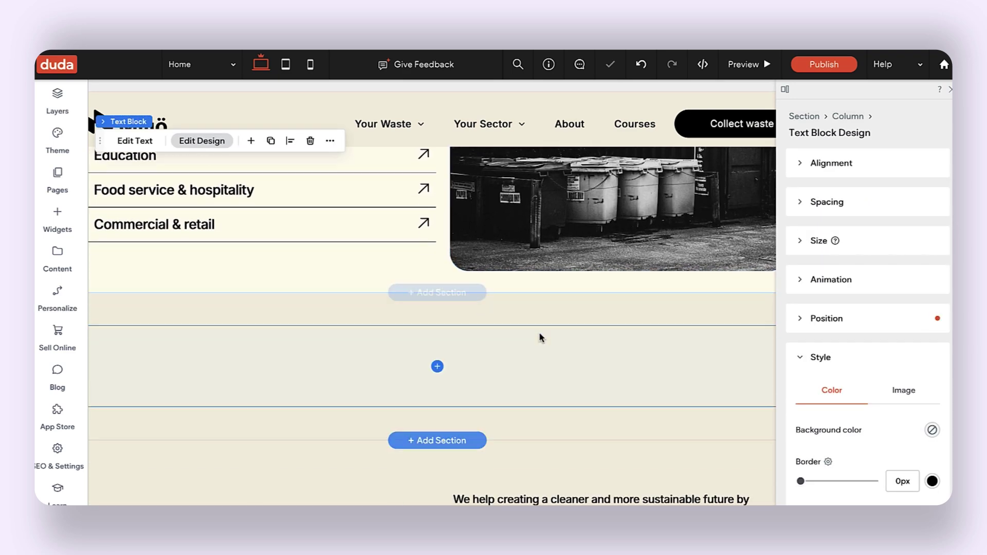
right_click(436, 373)
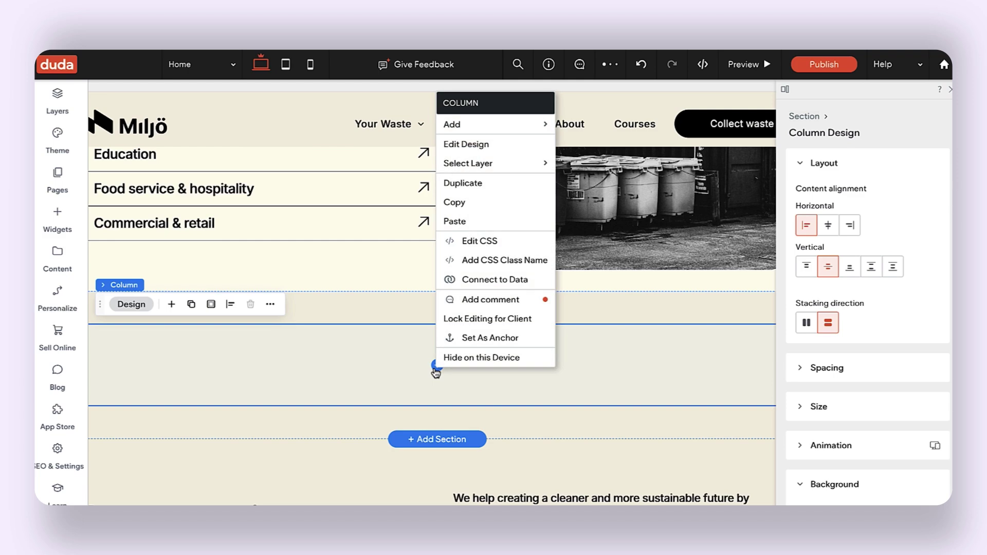
click(472, 219)
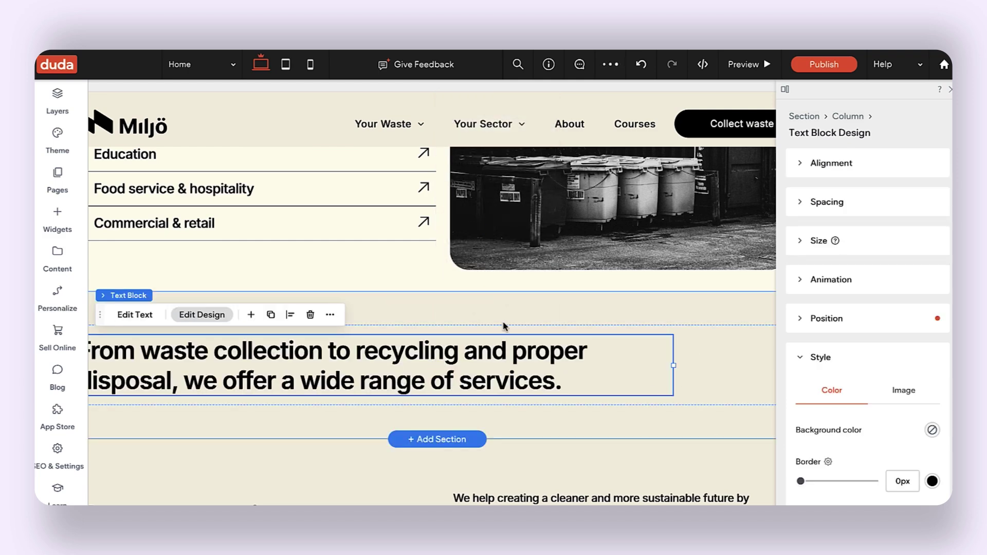
scroll(502, 326, up, 2)
scroll(504, 323, up, 2)
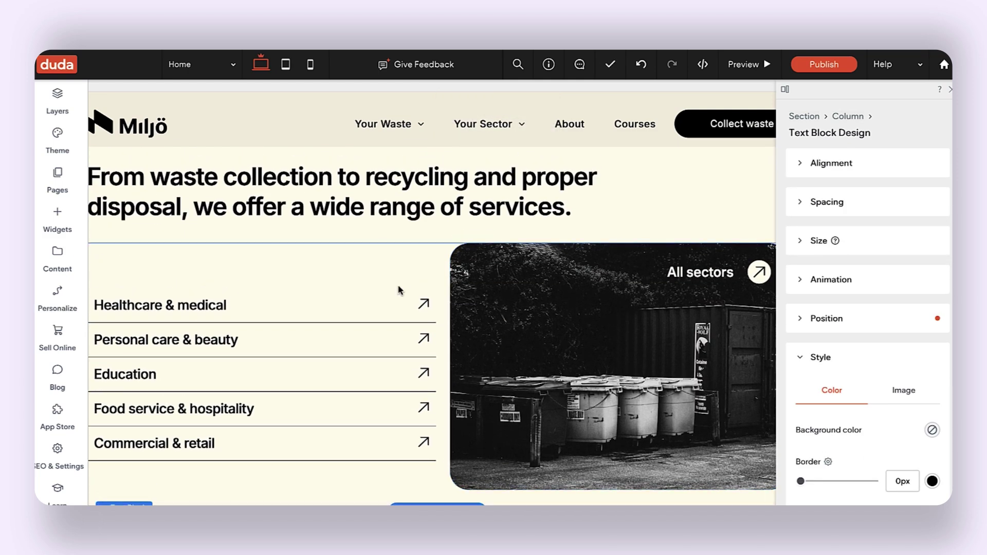
scroll(400, 289, down, 1)
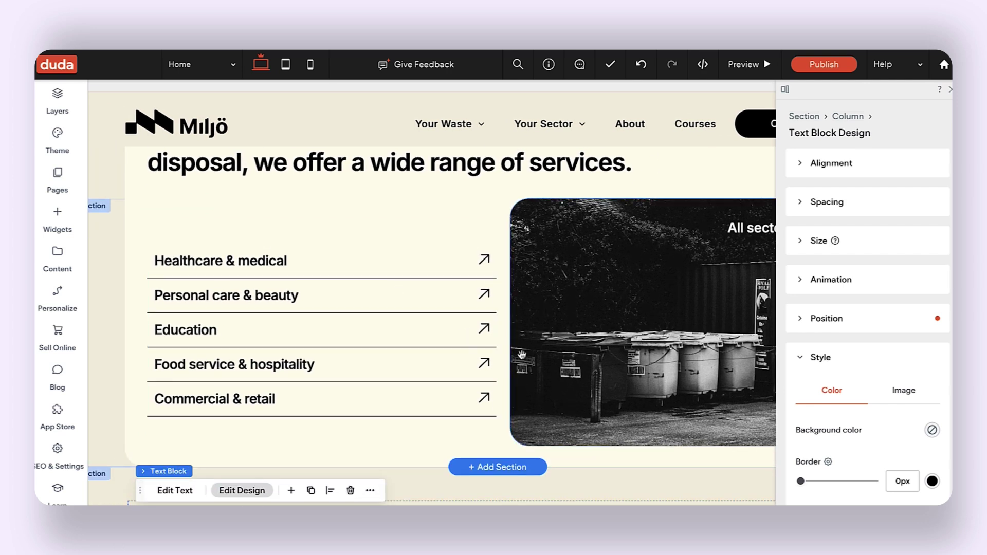
scroll(522, 355, down, 2)
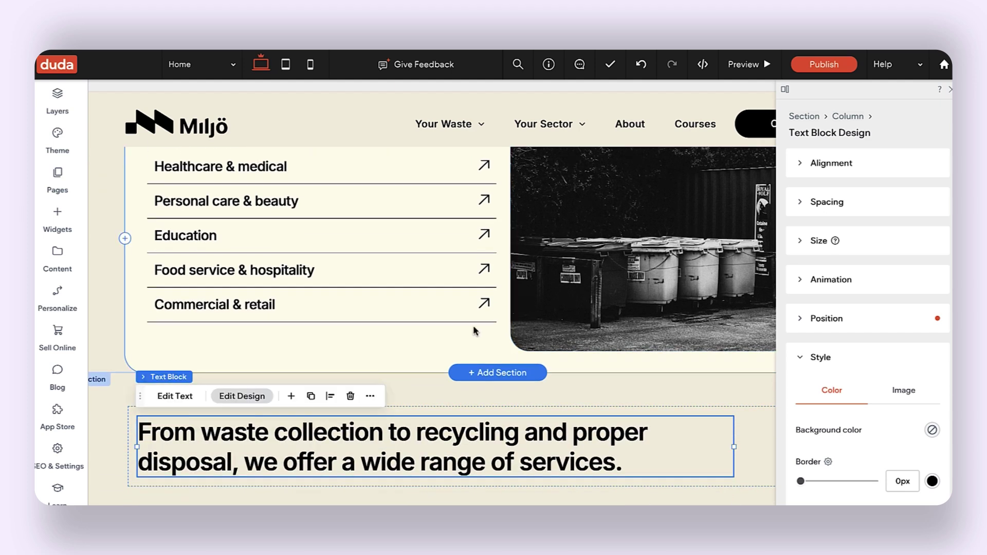
scroll(359, 315, down, 1)
click(357, 199)
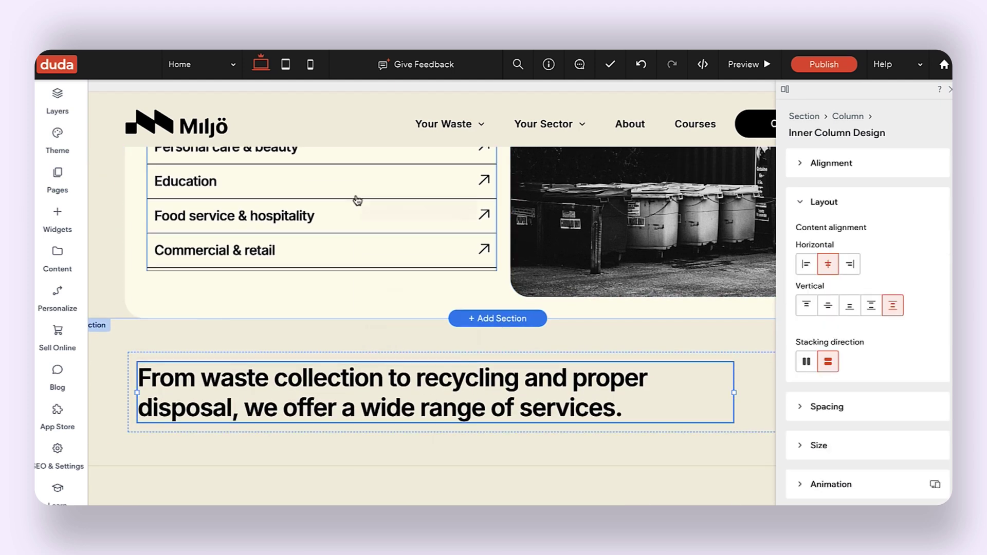
Copy the sector list's inner column and paste it under the new headline.
right_click(358, 198)
click(380, 308)
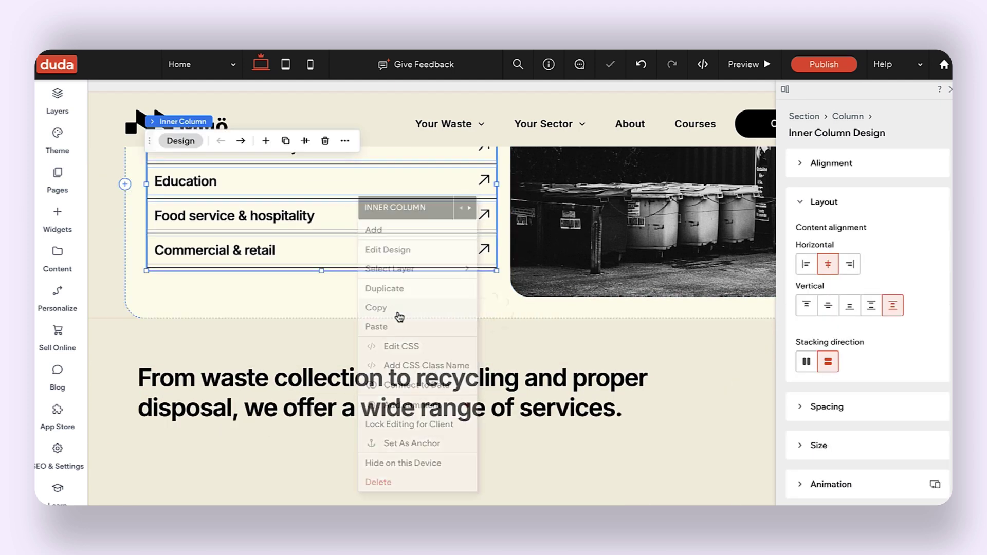
click(284, 462)
right_click(284, 462)
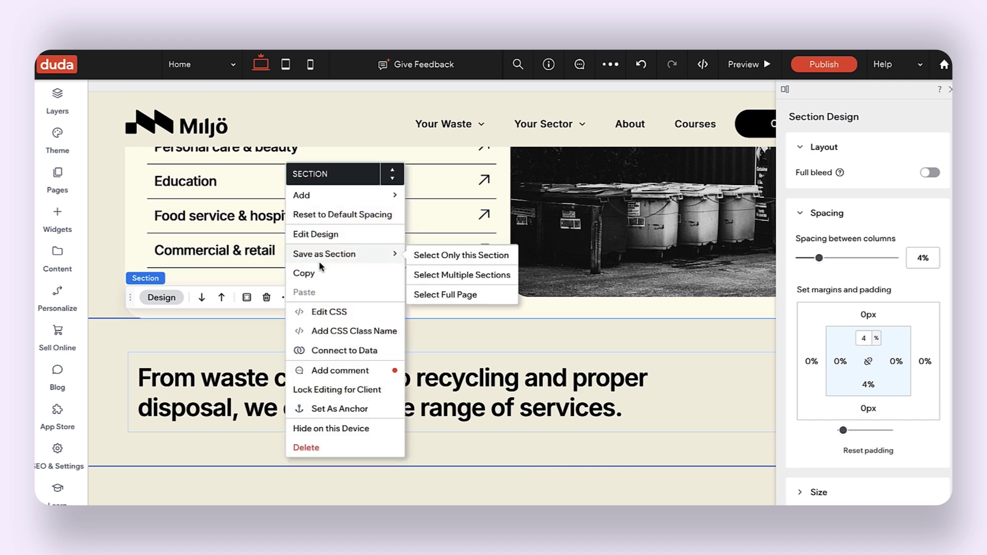
right_click(763, 399)
click(781, 250)
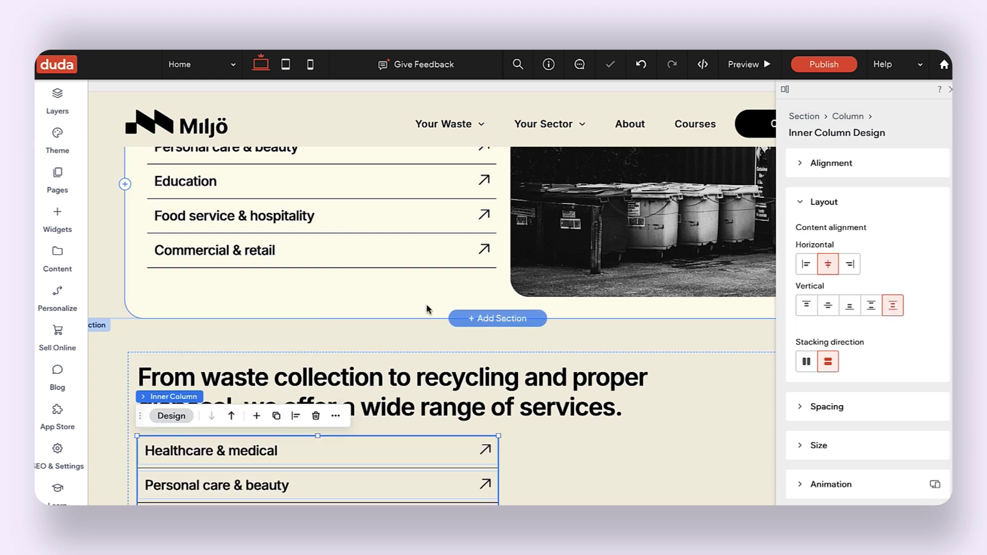
Copy the All sectors image column and paste it into the new section's column.
right_click(544, 273)
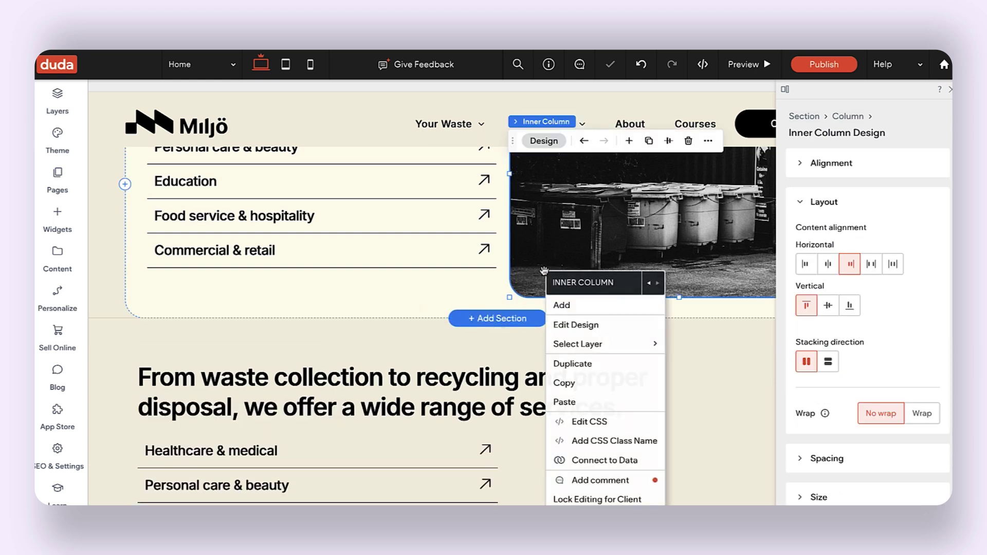
click(568, 383)
click(600, 489)
right_click(600, 490)
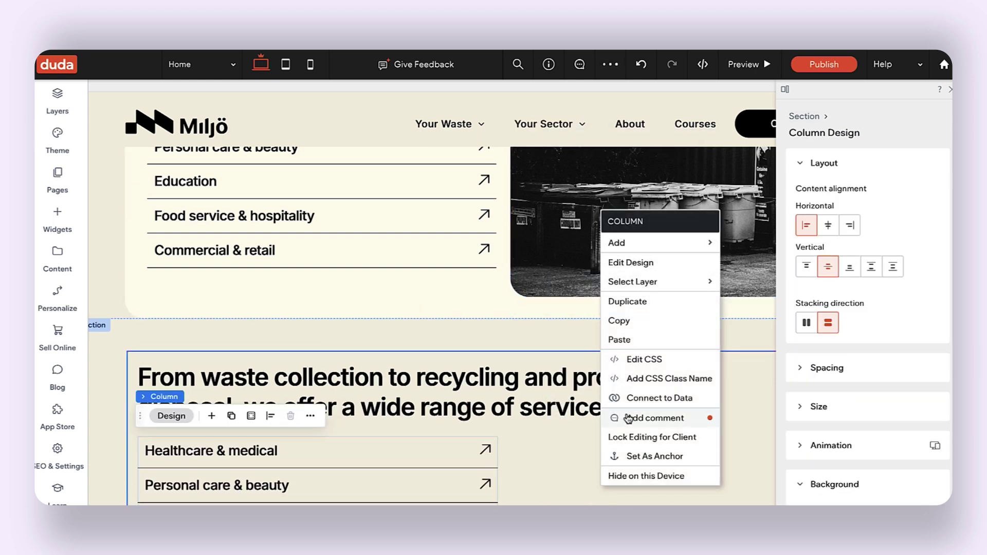
click(656, 337)
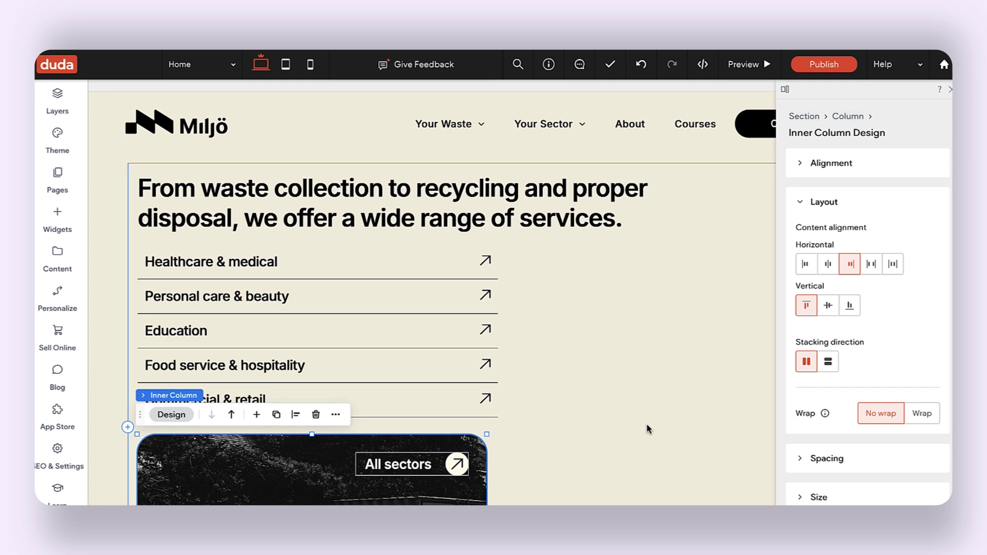
Drag the All sectors image above the sector list and select the section's outer column.
scroll(511, 441, down, 1)
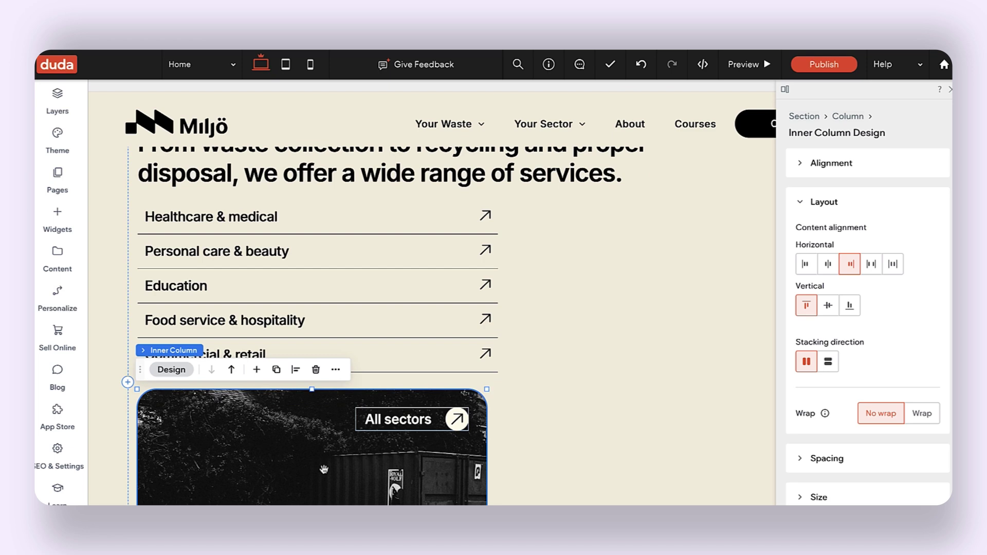
drag(323, 470, 692, 455)
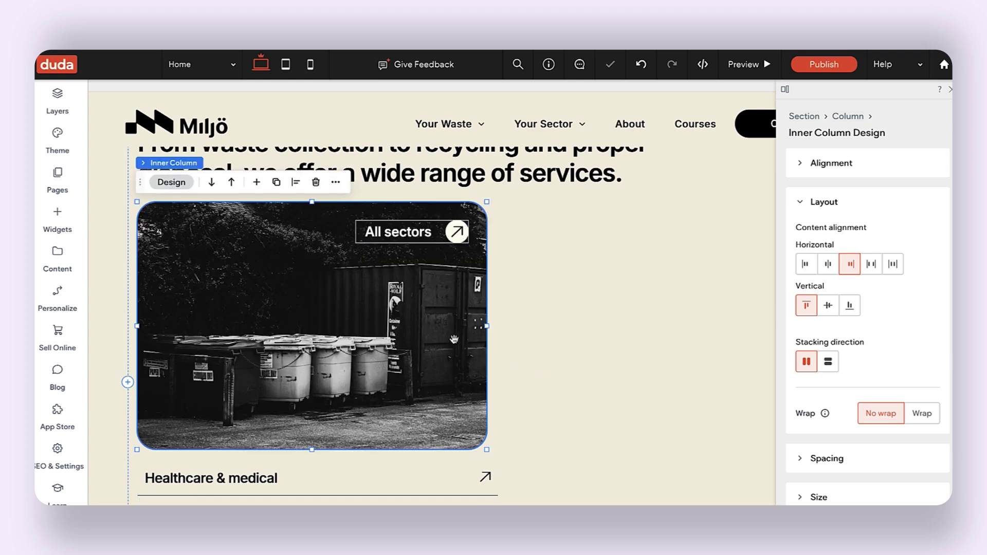
scroll(454, 340, up, 1)
click(528, 310)
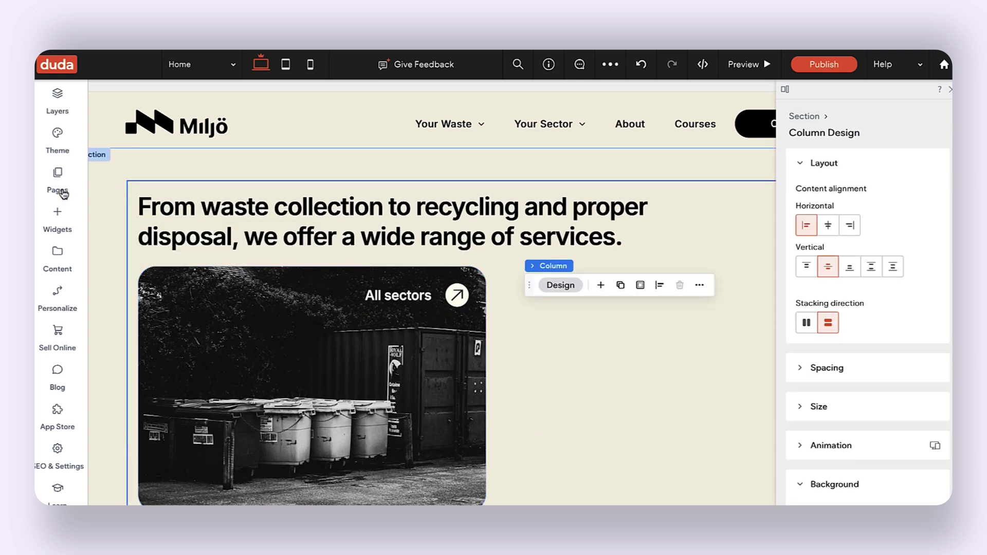
click(45, 220)
Add an Inner Column under the headline and drop the All sectors image into it.
scroll(209, 355, down, 5)
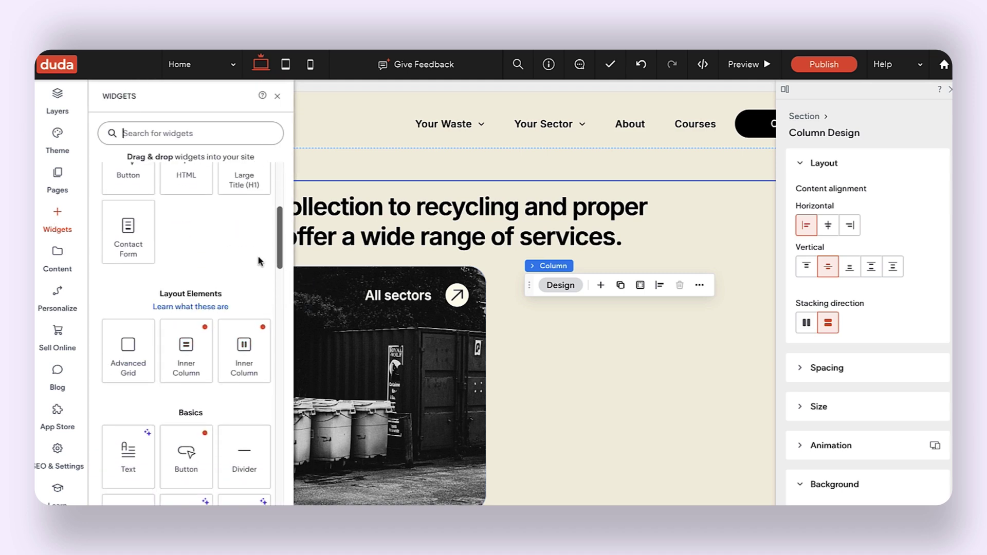
click(251, 347)
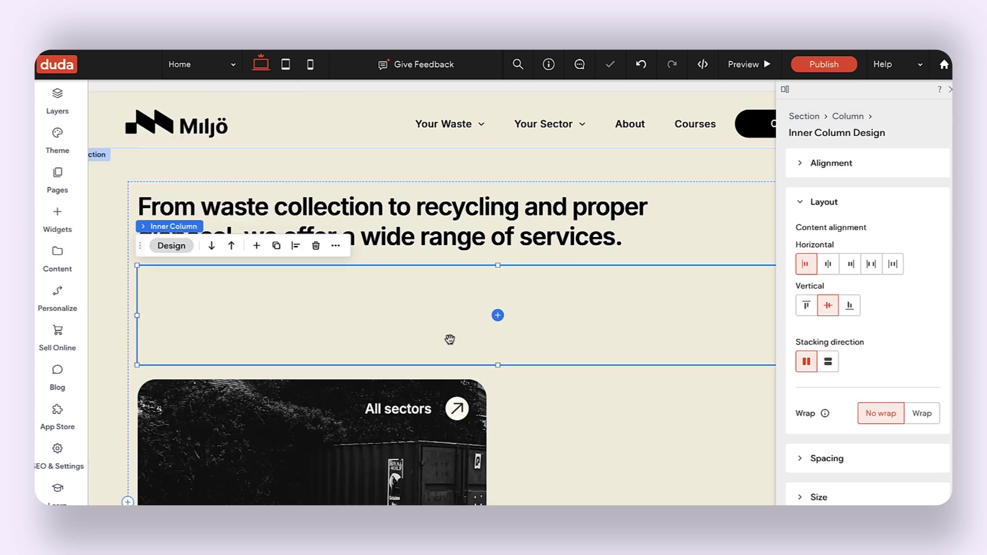
scroll(379, 488, down, 2)
drag(364, 394, 663, 185)
scroll(441, 359, down, 3)
Move the sector list to the left of the All sectors image card.
scroll(665, 185, up, 3)
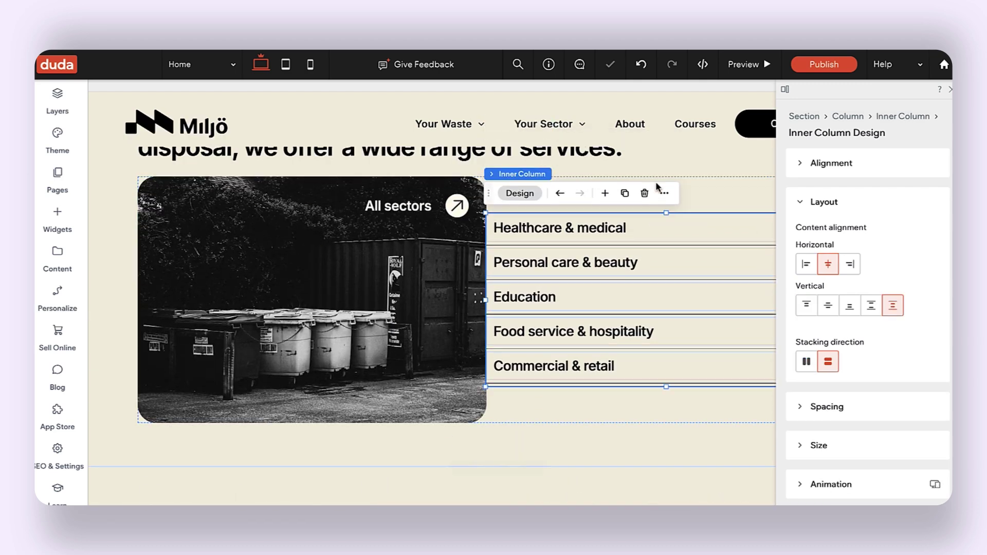
scroll(555, 233, up, 1)
click(560, 257)
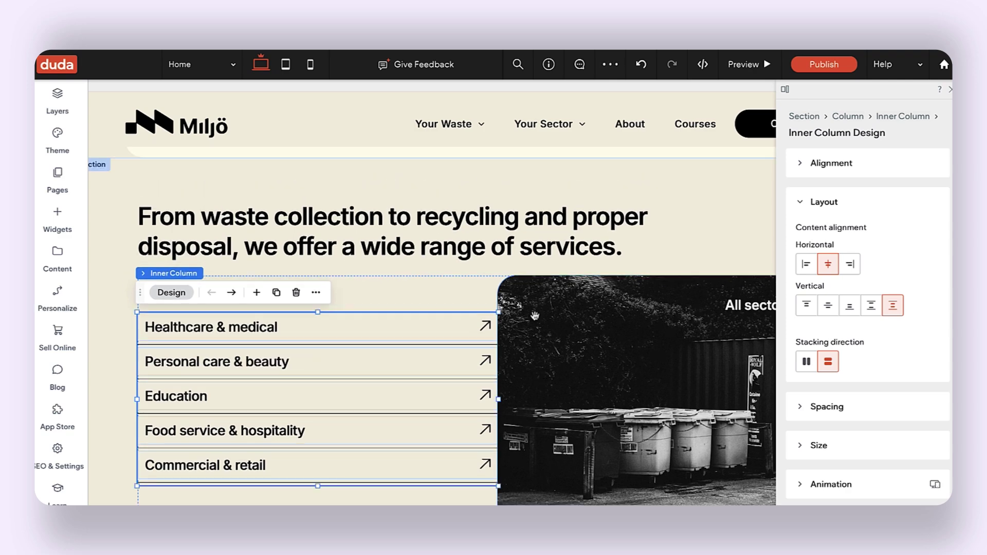
scroll(535, 315, up, 4)
scroll(534, 316, down, 7)
scroll(534, 316, up, 8)
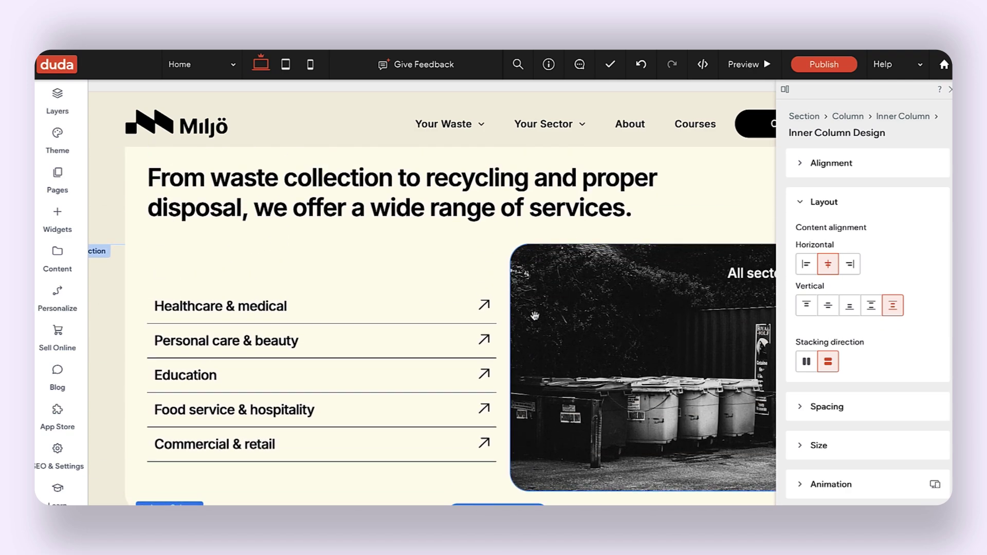
scroll(535, 315, down, 5)
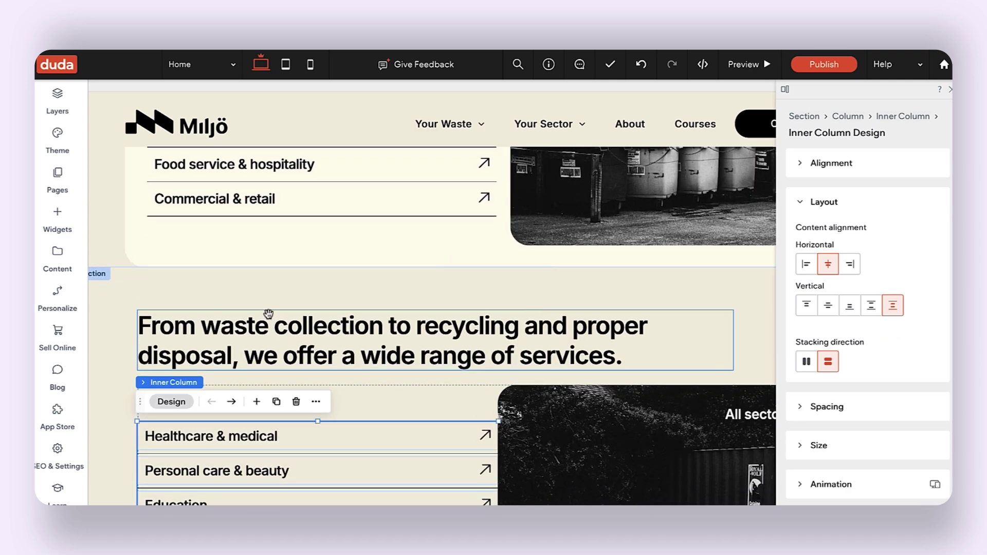
scroll(582, 291, right, 3)
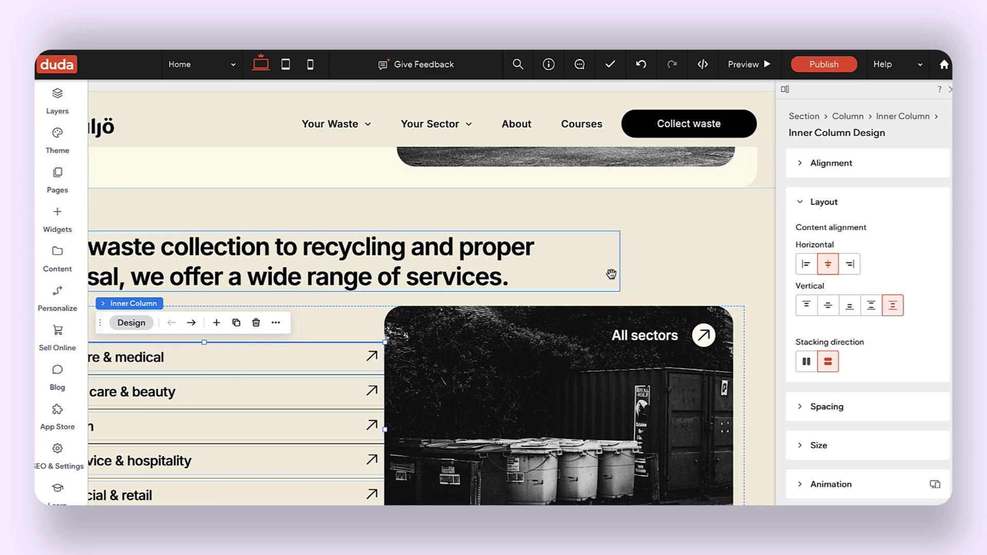
Give the outer column the cream theme background colour and a 20px corner radius.
click(684, 281)
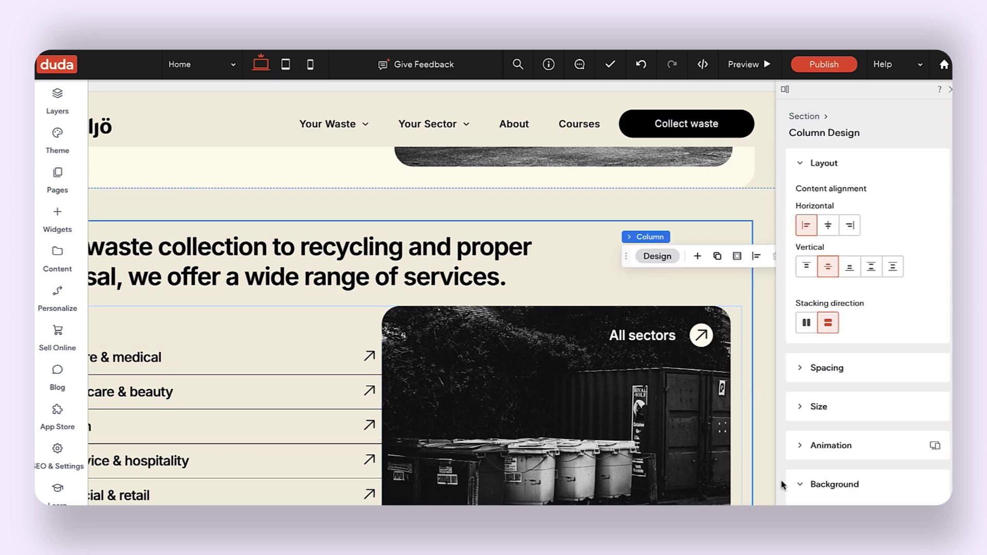
scroll(782, 484, down, 1)
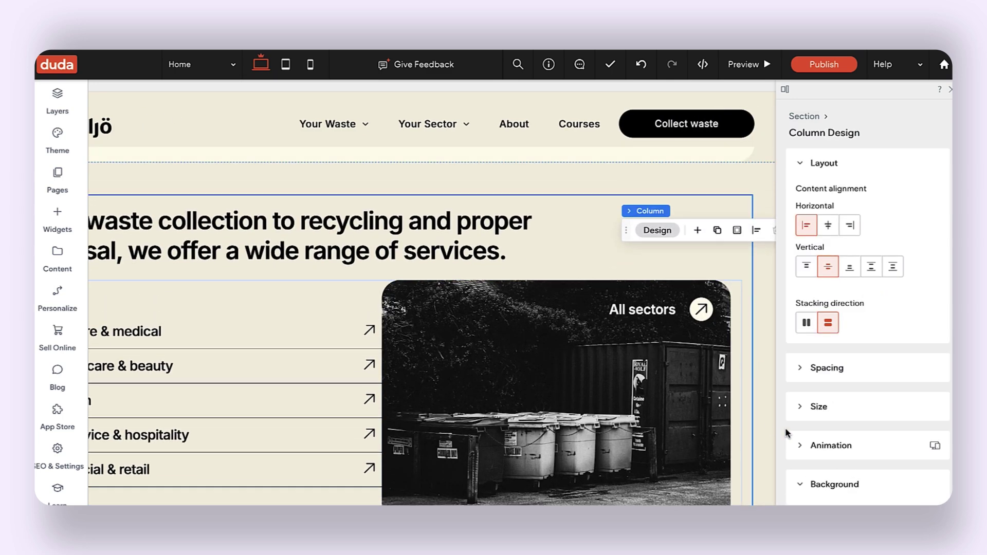
scroll(788, 433, down, 5)
scroll(792, 434, down, 1)
scroll(859, 304, up, 1)
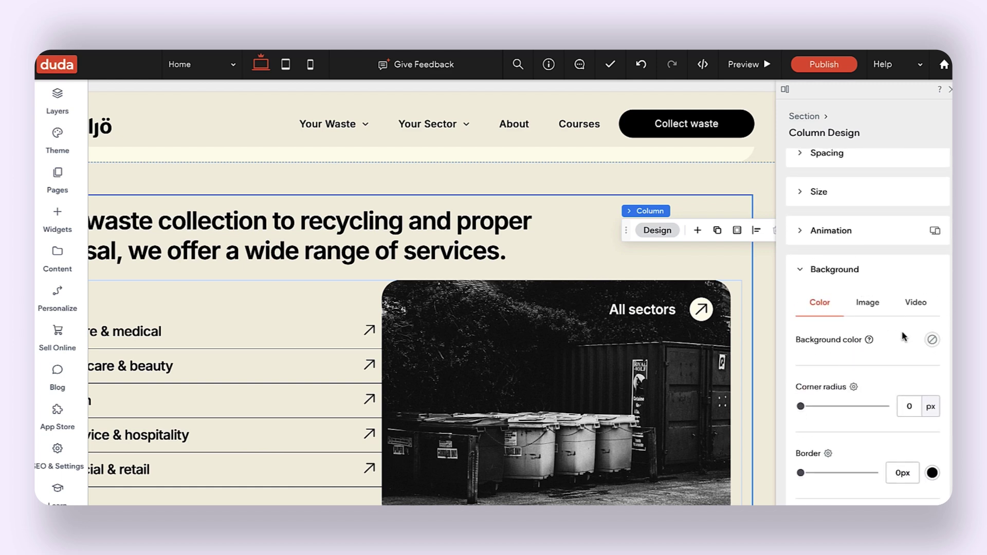
click(931, 341)
click(797, 287)
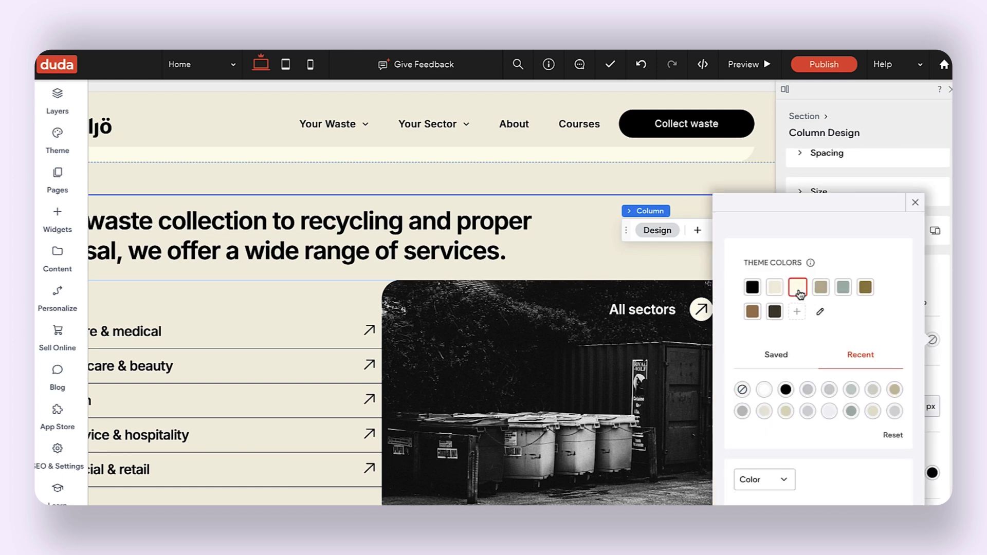
click(912, 201)
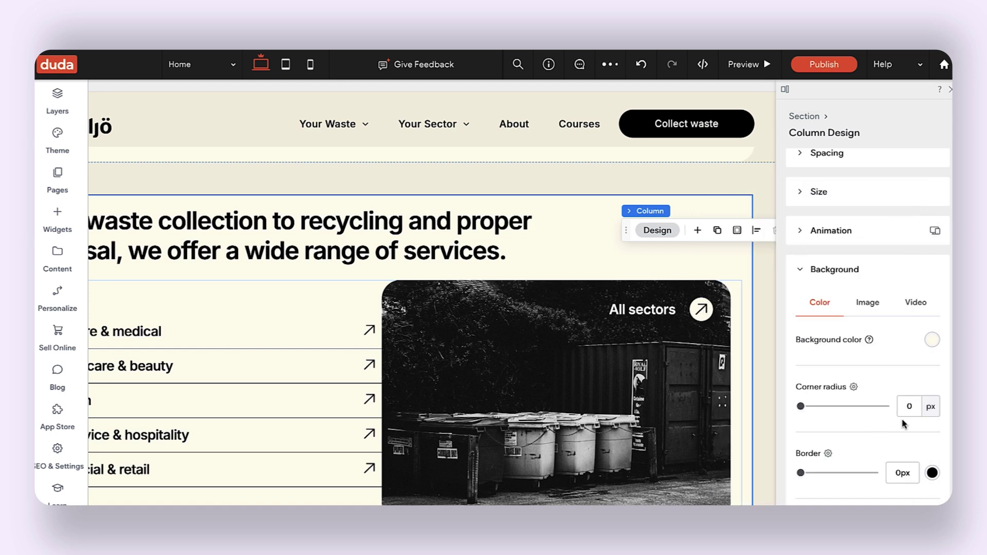
click(909, 406)
scroll(619, 368, up, 3)
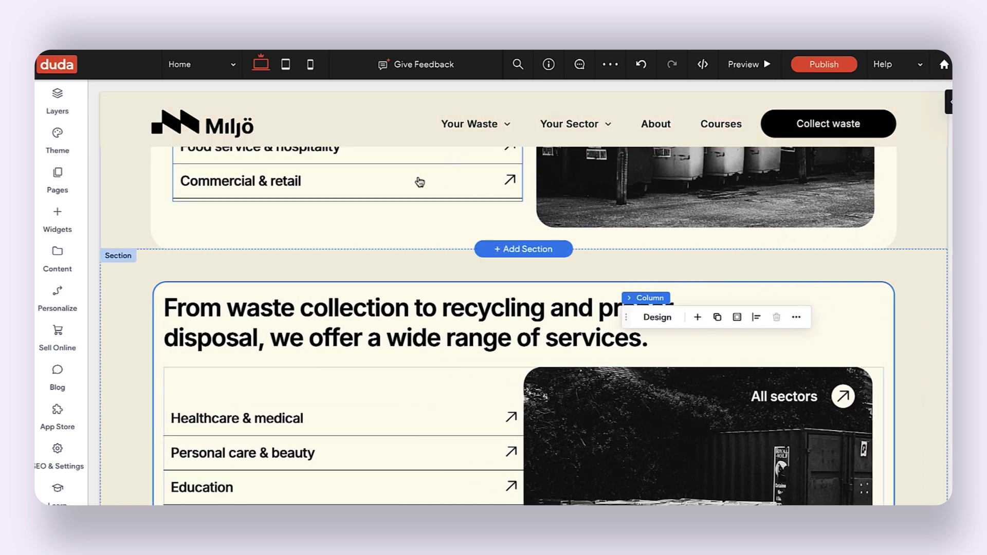
scroll(420, 182, up, 10)
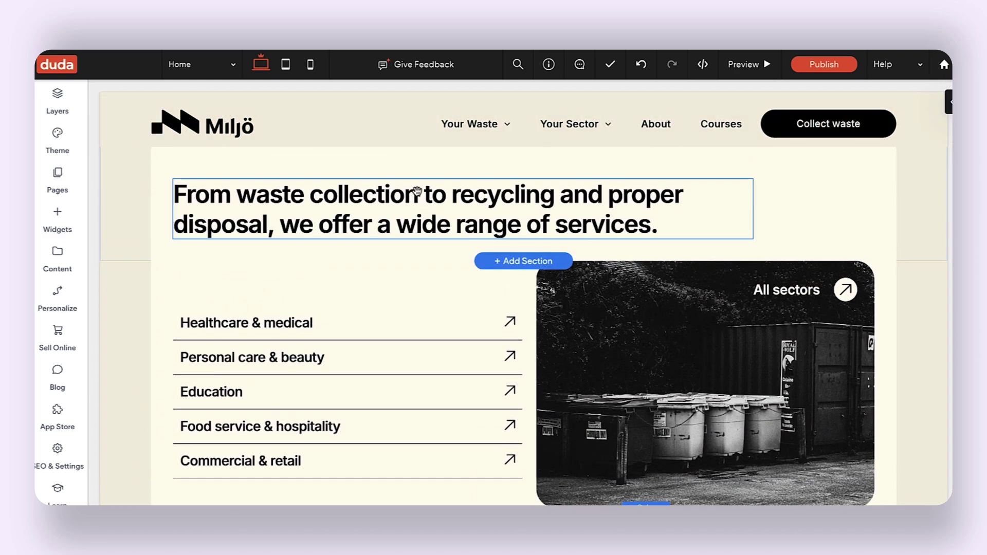
scroll(418, 193, up, 1)
scroll(418, 195, down, 1)
scroll(418, 195, up, 1)
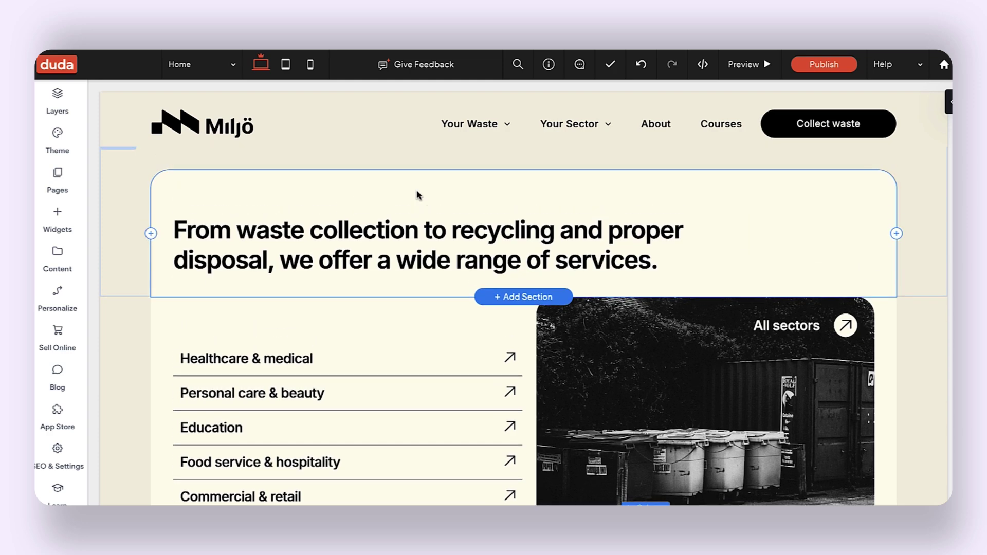
scroll(418, 195, down, 1)
scroll(418, 195, down, 9)
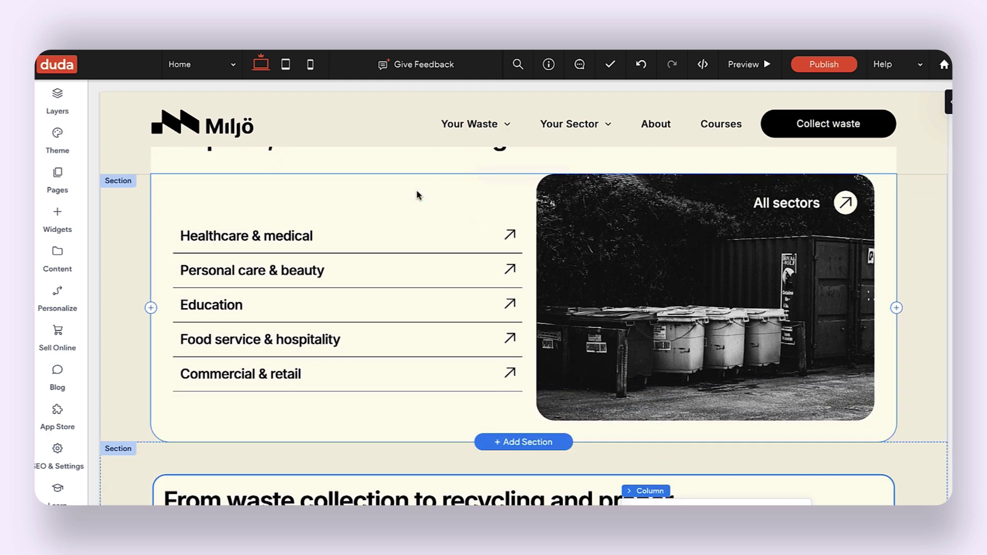
scroll(418, 195, down, 2)
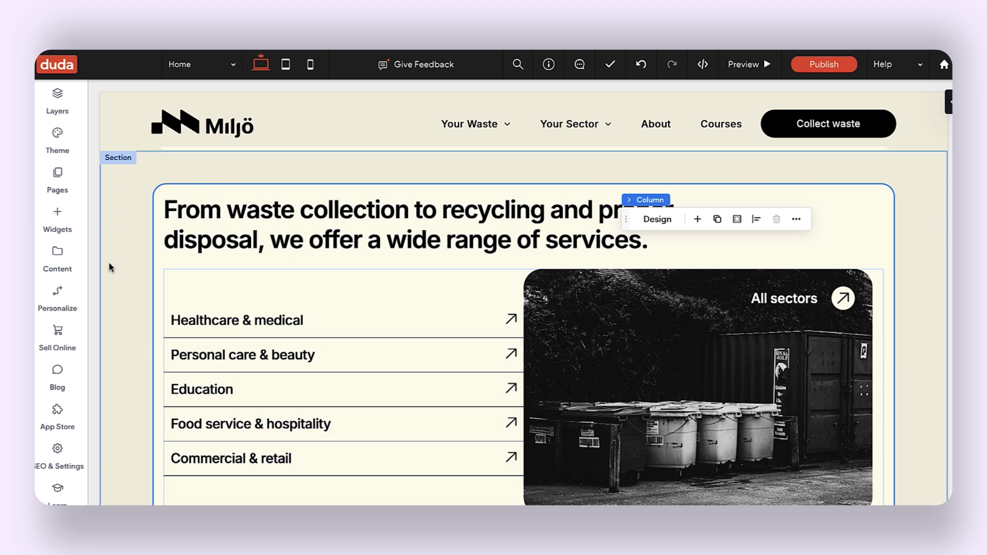
Set the services section's background to the first site image, the abstract patterned building photo.
click(119, 175)
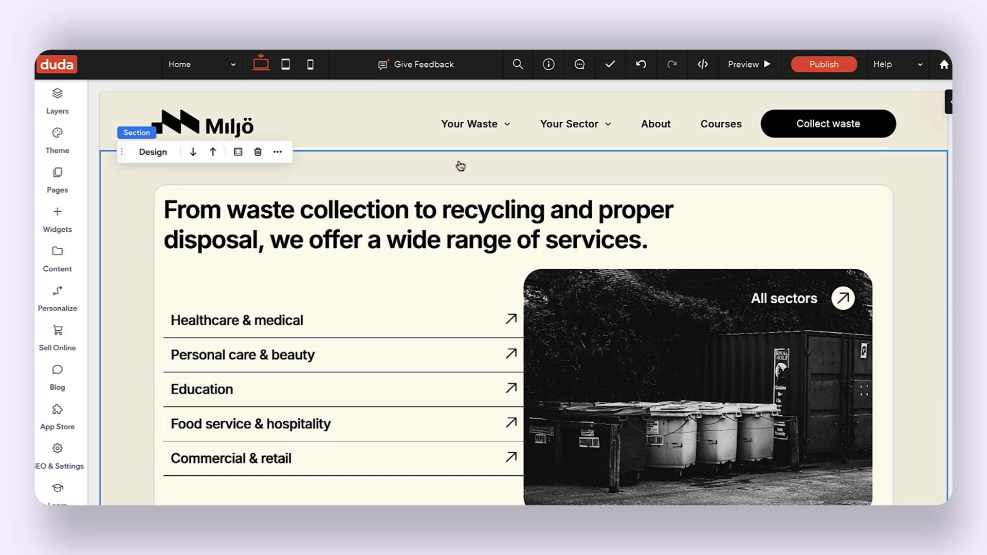
click(949, 101)
scroll(873, 479, down, 1)
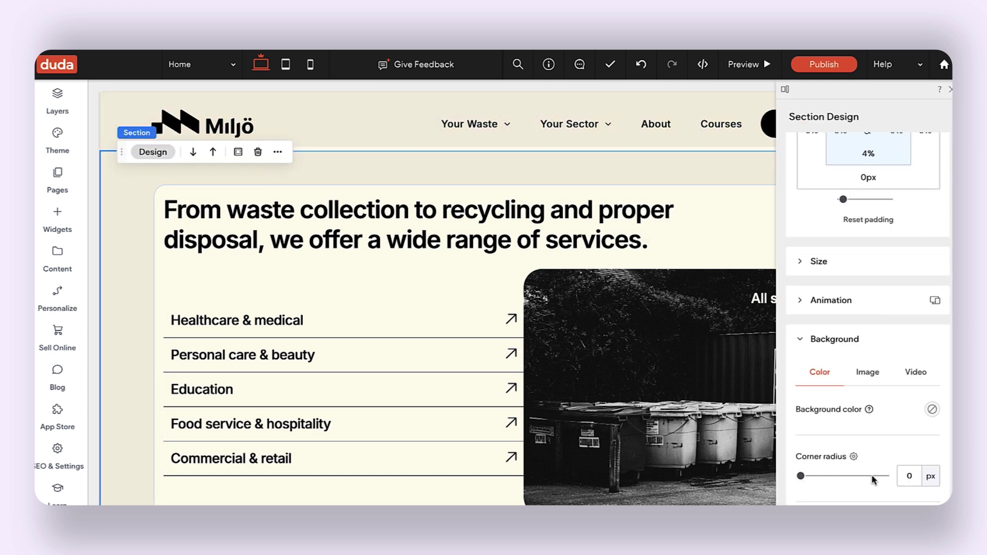
click(874, 371)
click(861, 440)
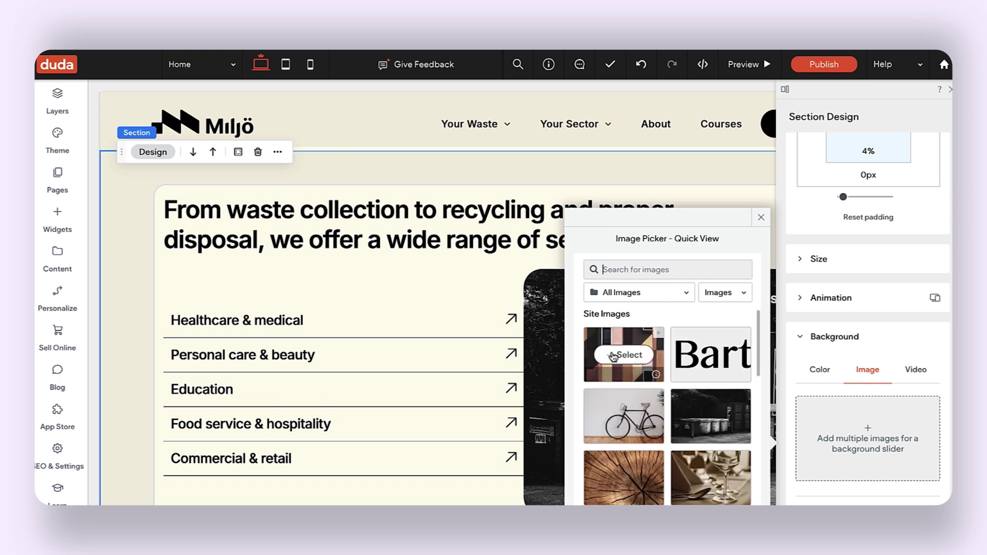
click(613, 356)
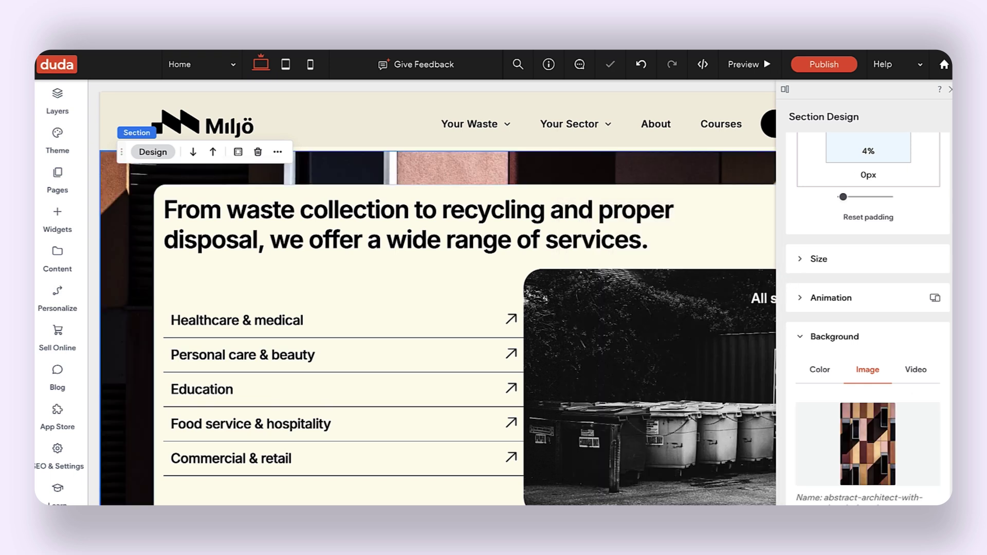
click(951, 94)
scroll(776, 214, up, 3)
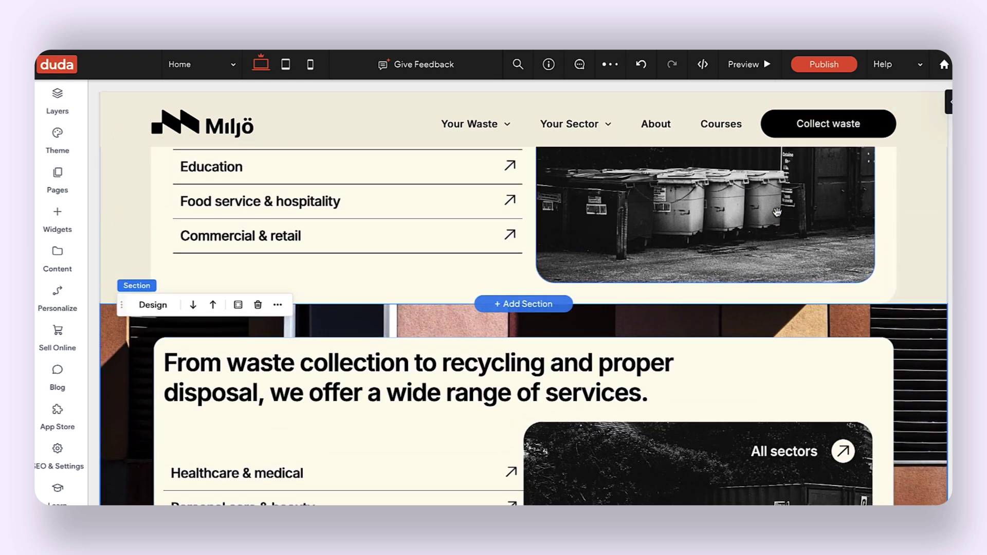
Switch the heading section's background to Image and pick the first patterned building thumbnail.
scroll(777, 214, down, 3)
scroll(777, 216, up, 1)
scroll(511, 256, down, 2)
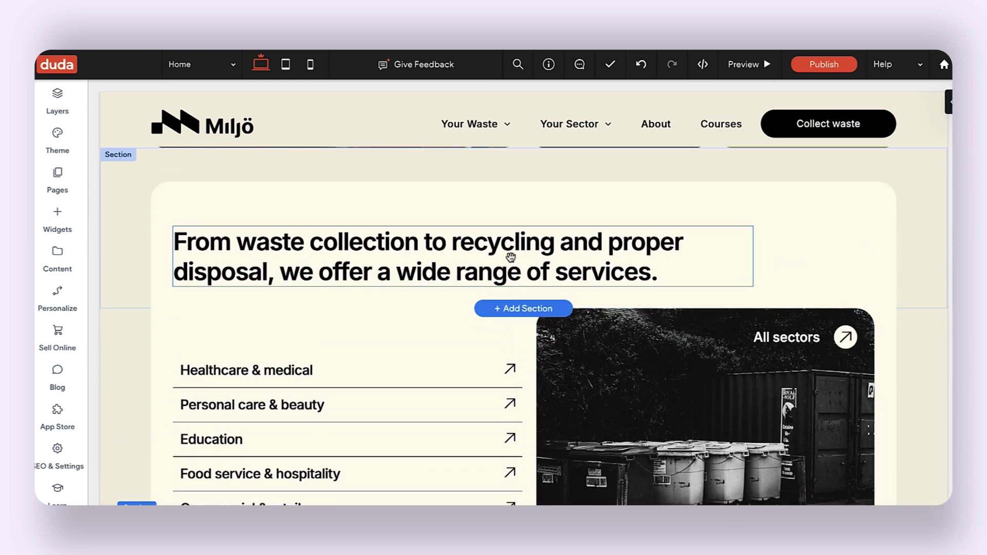
click(128, 230)
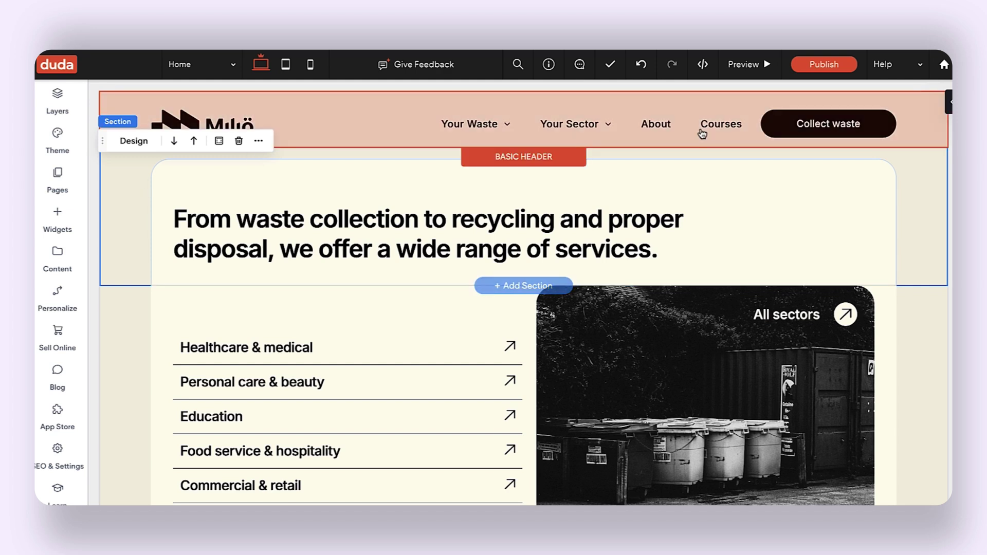
click(133, 141)
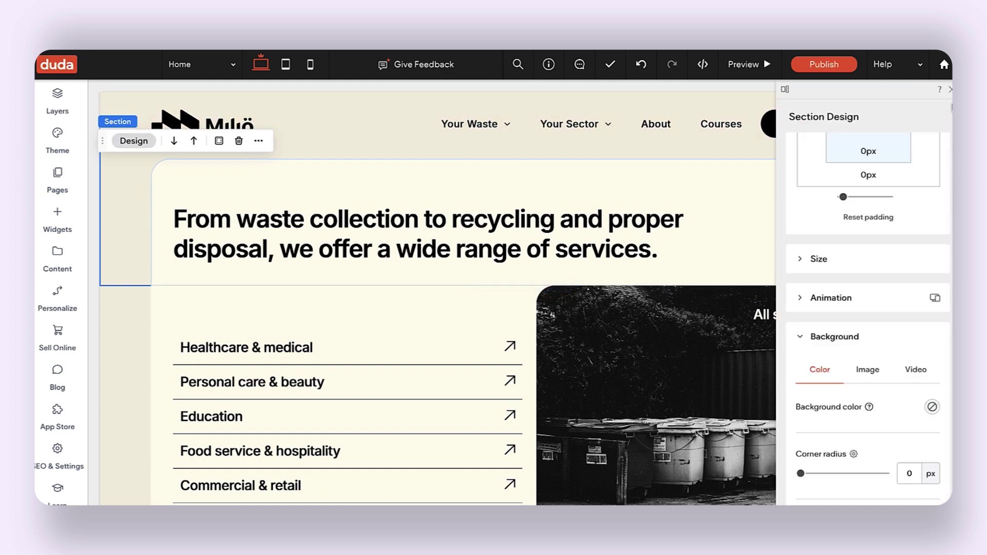
click(861, 369)
click(846, 452)
click(623, 355)
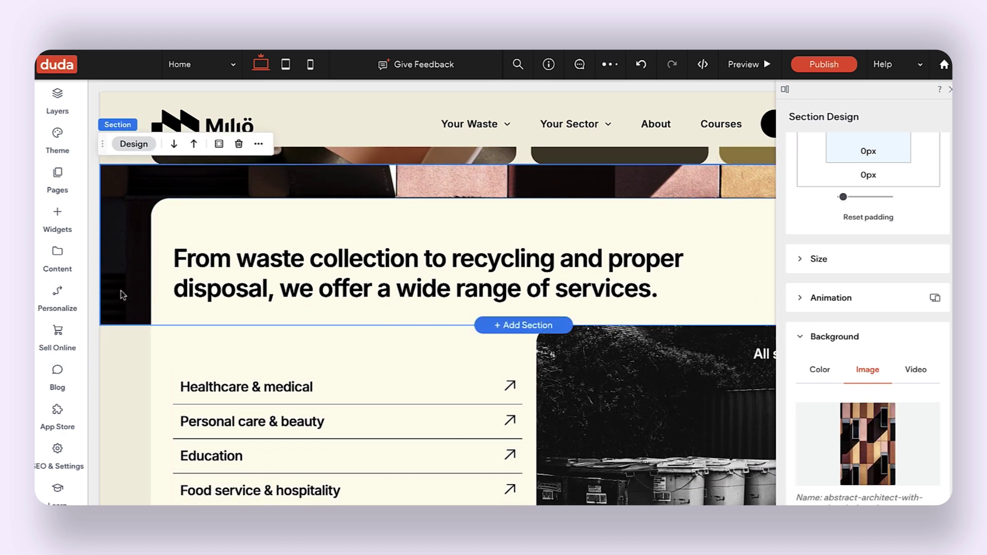
scroll(116, 347, down, 1)
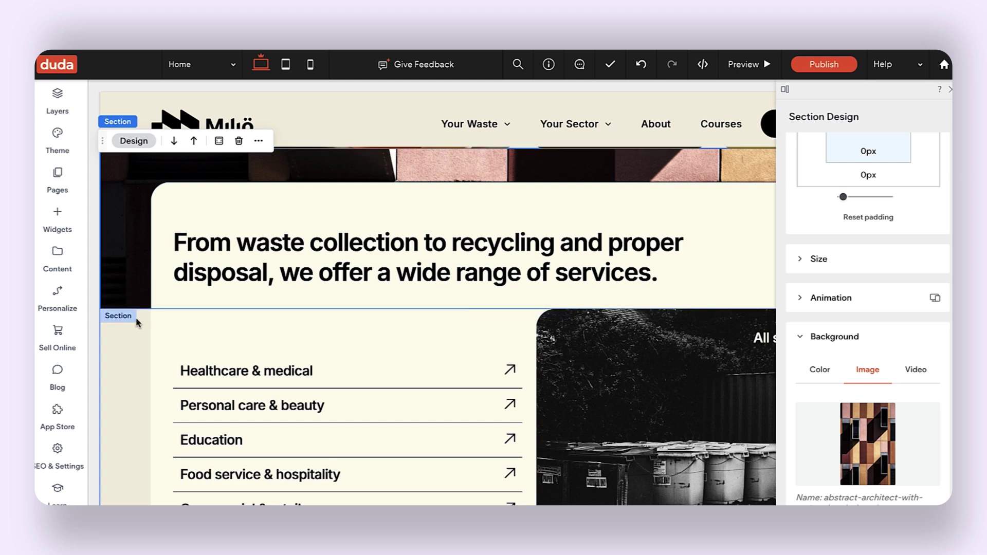
scroll(134, 308, up, 2)
scroll(134, 313, down, 1)
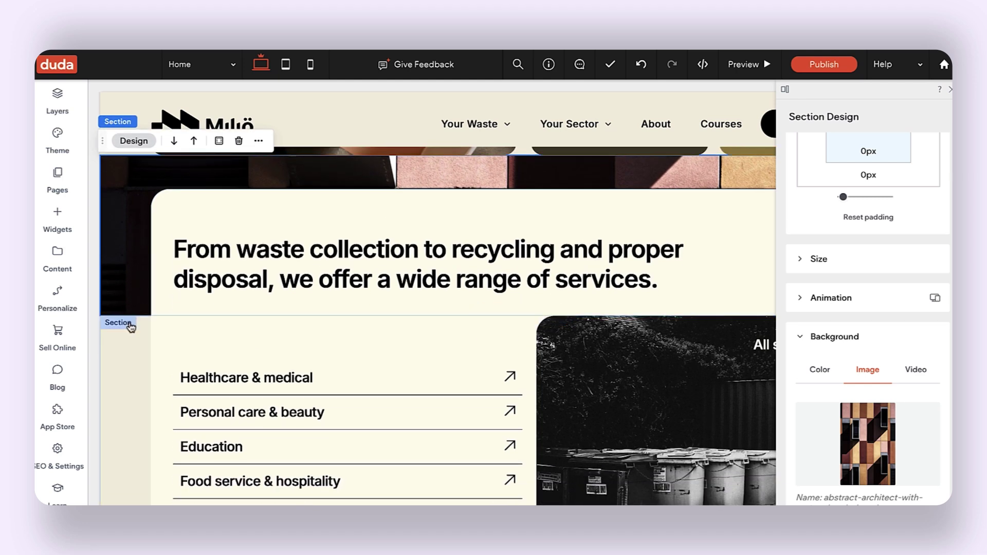